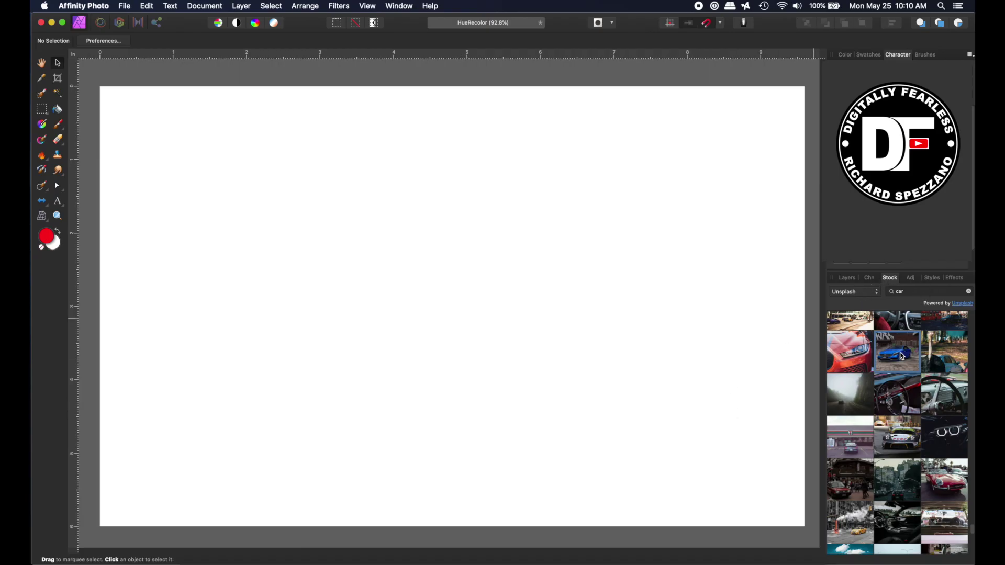
# Place the blue coupe stock photo as one layer filling the page, closing its credit card.
pyautogui.moveTo(902, 356); pyautogui.dragTo(449, 305)
pyautogui.click(846, 277)
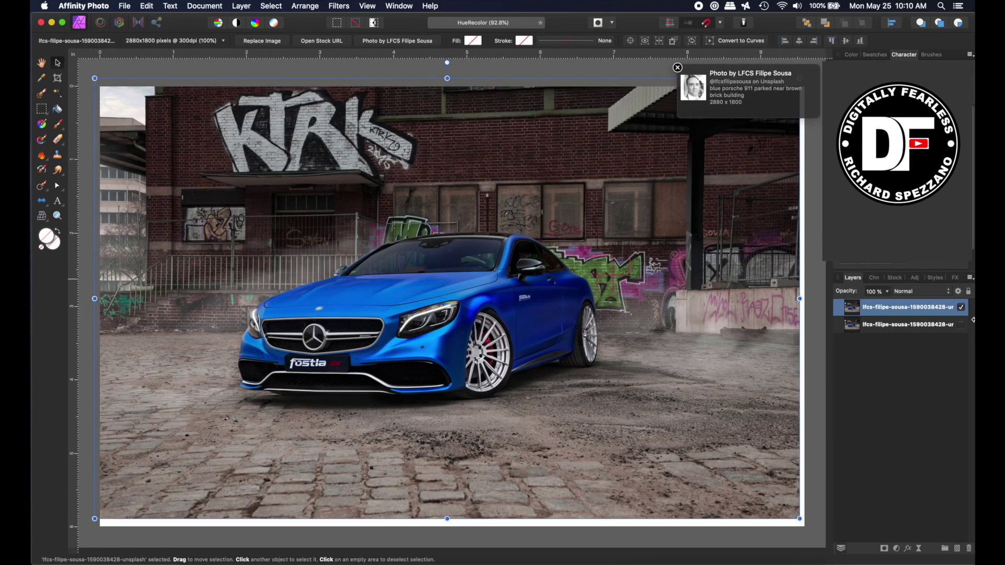
pyautogui.press('Delete')
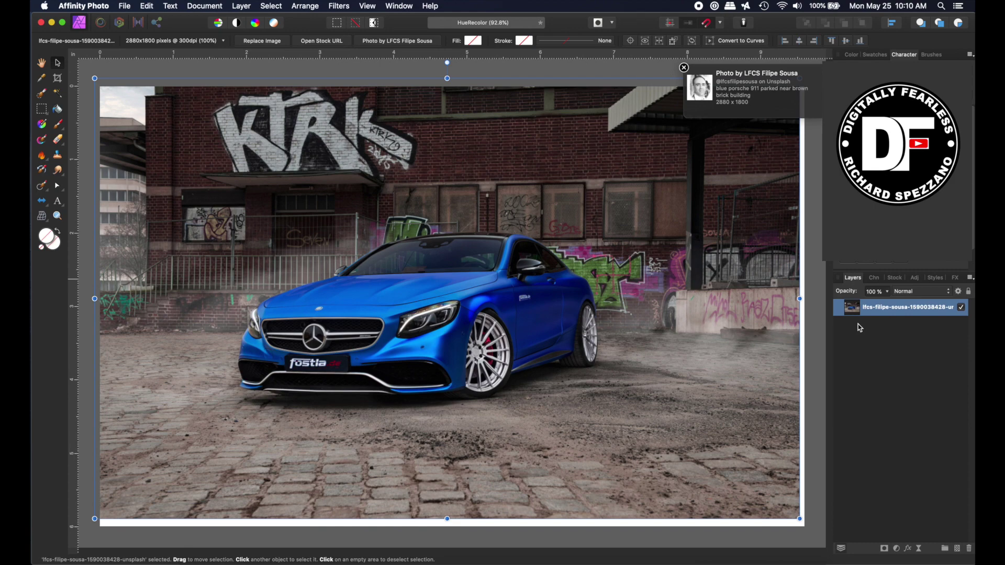
pyautogui.moveTo(324, 166); pyautogui.dragTo(330, 174)
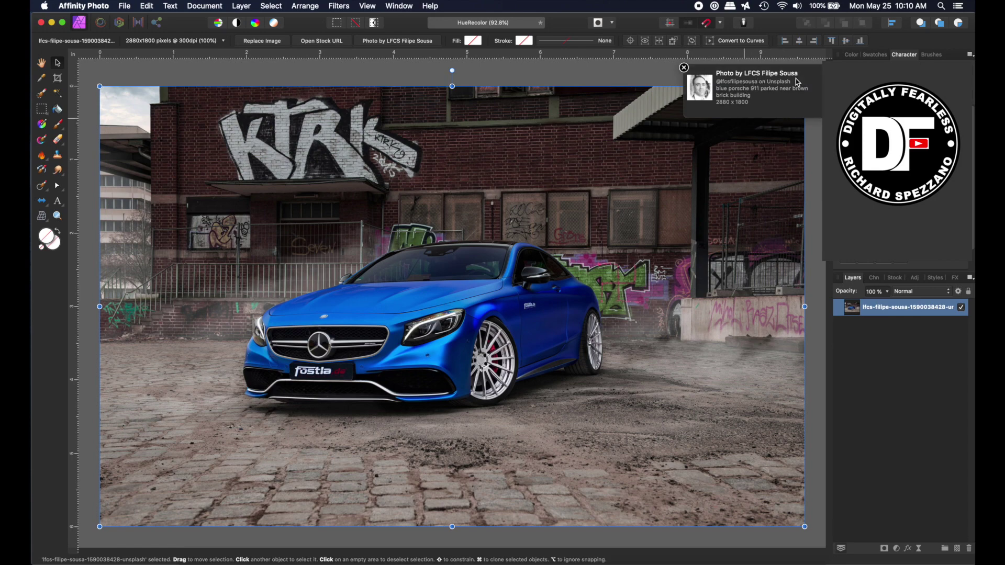
pyautogui.click(683, 68)
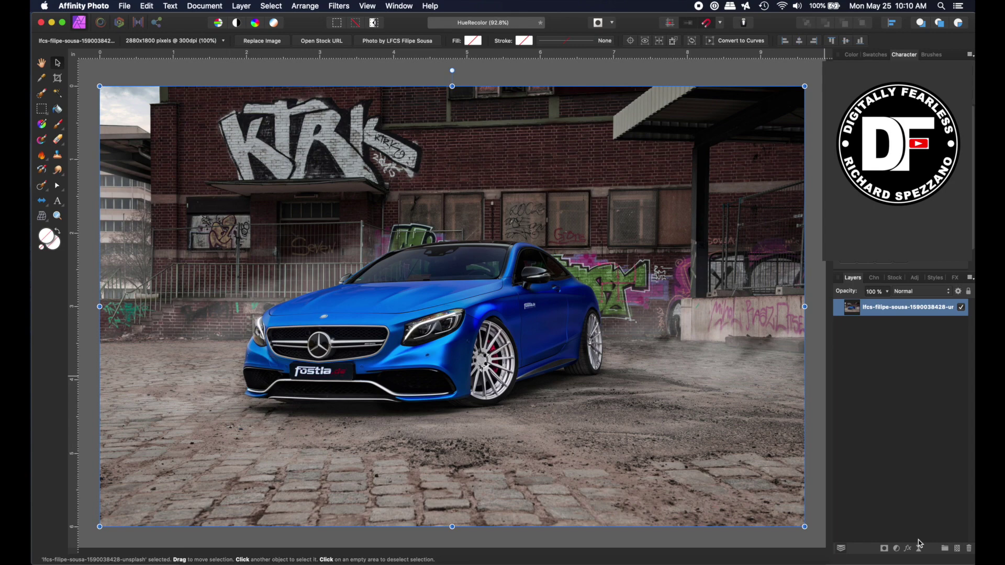
# Add an HSL Shift adjustment and sample the car's blue paint as the target hue.
pyautogui.click(897, 549)
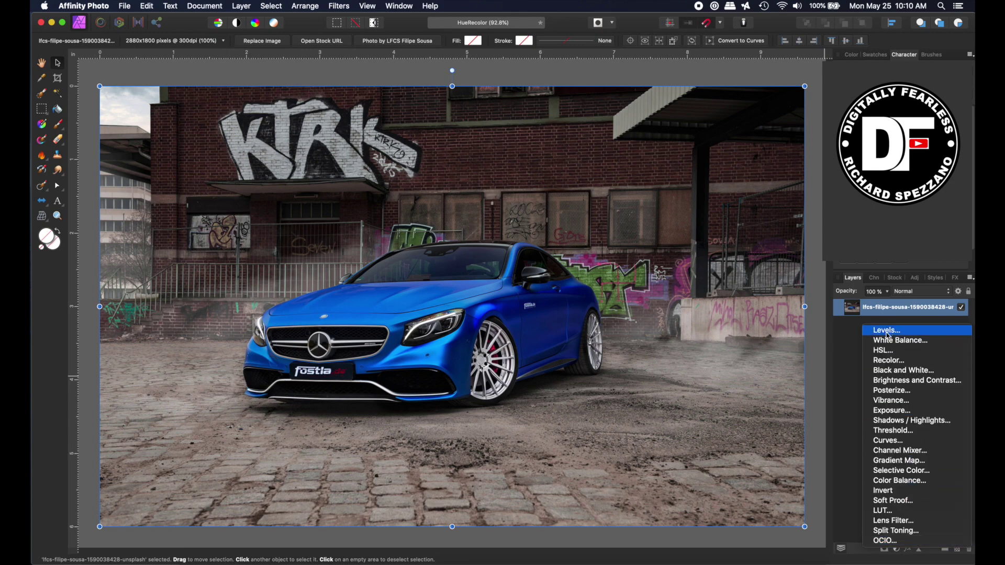
pyautogui.click(890, 354)
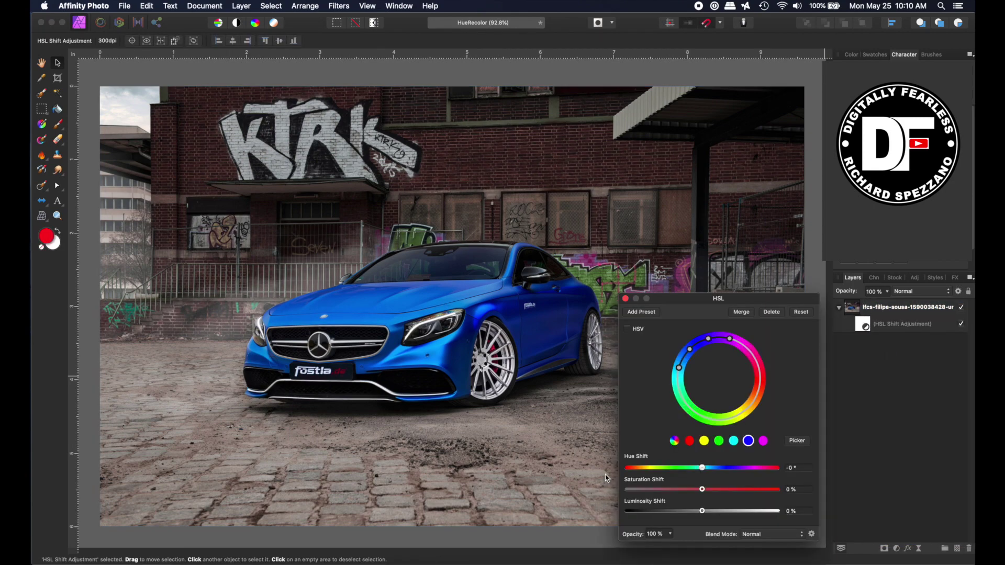
pyautogui.click(801, 442)
pyautogui.click(322, 304)
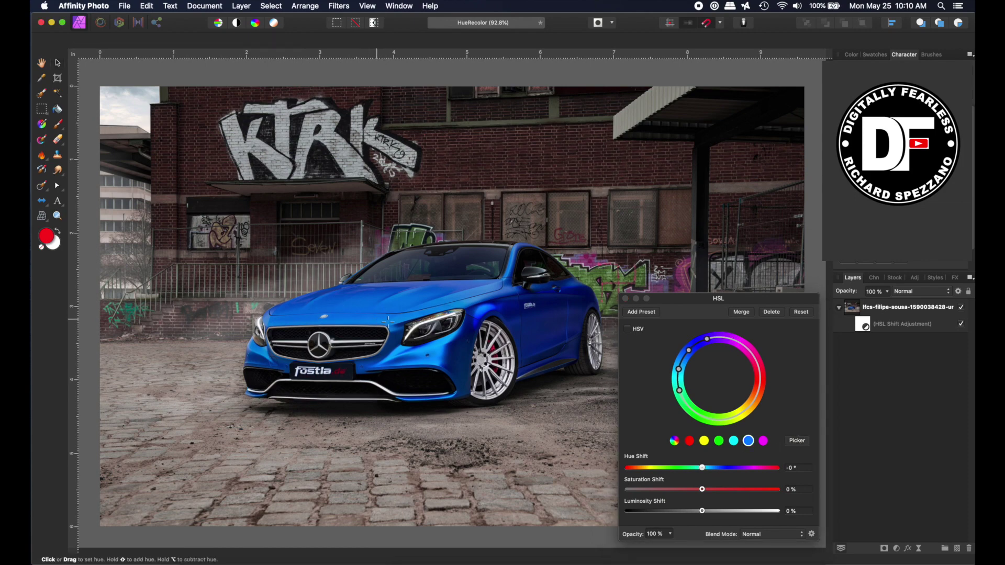
# Shift the hue by 180° and widen the affected range, comparing before and after.
pyautogui.moveTo(705, 473)
pyautogui.mouseDown()
pyautogui.moveTo(670, 475)
pyautogui.moveTo(776, 468)
pyautogui.mouseUp()
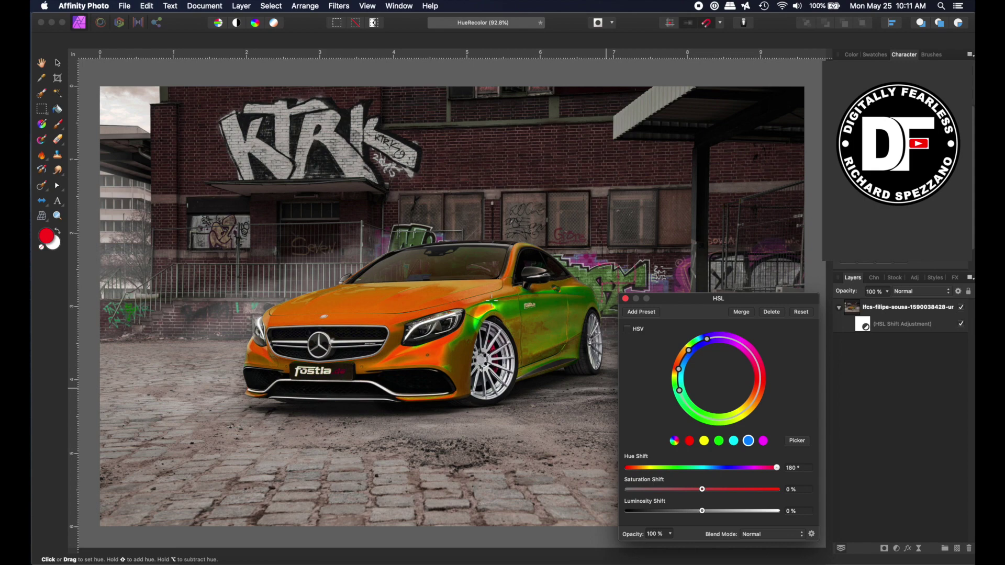
pyautogui.moveTo(679, 392); pyautogui.dragTo(726, 338)
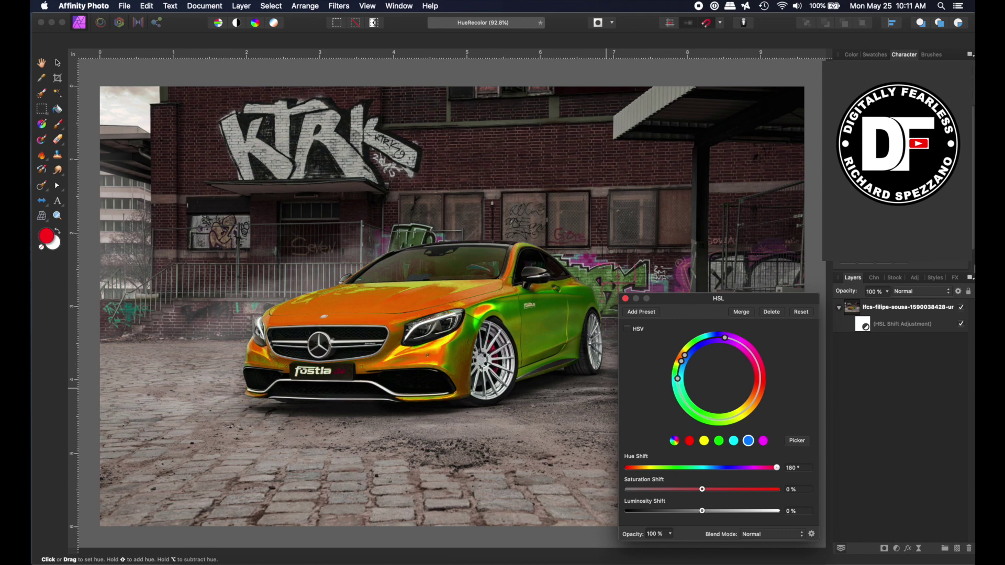
pyautogui.click(960, 324)
pyautogui.click(960, 324)
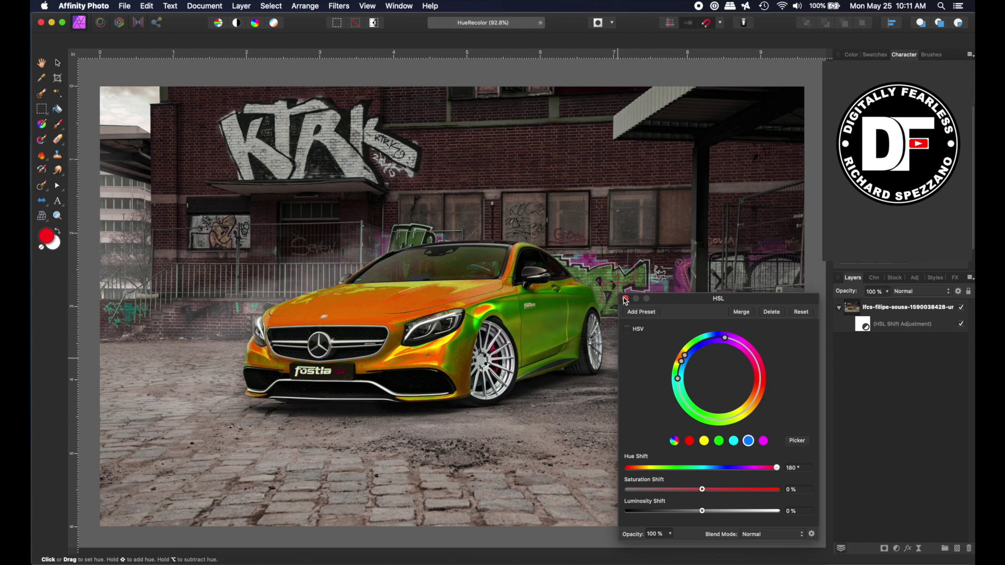
pyautogui.click(626, 299)
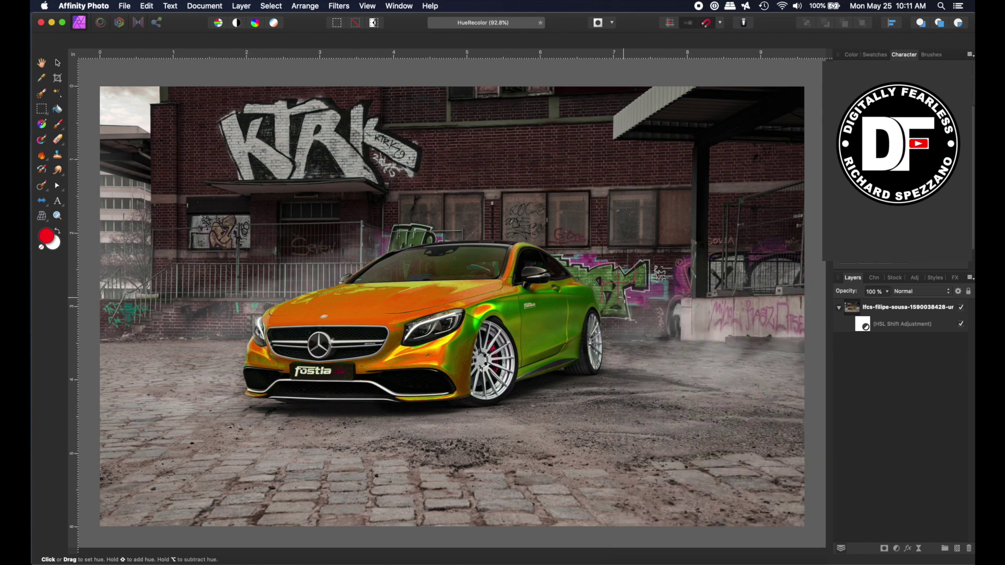
# Delete the HSL Shift layer and add an empty pixel layer in Hue blend mode for brush painting.
pyautogui.click(866, 326)
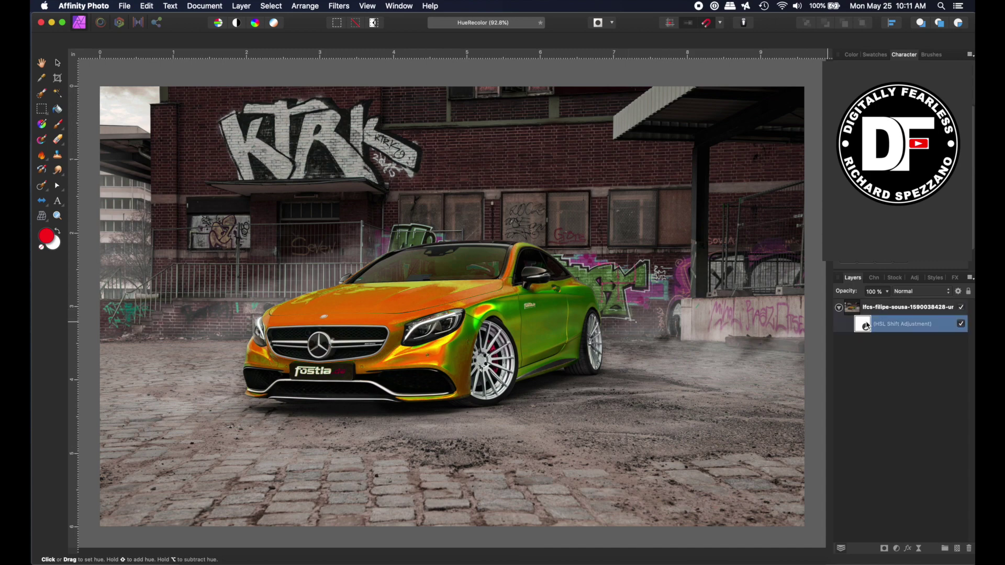
pyautogui.press('Delete')
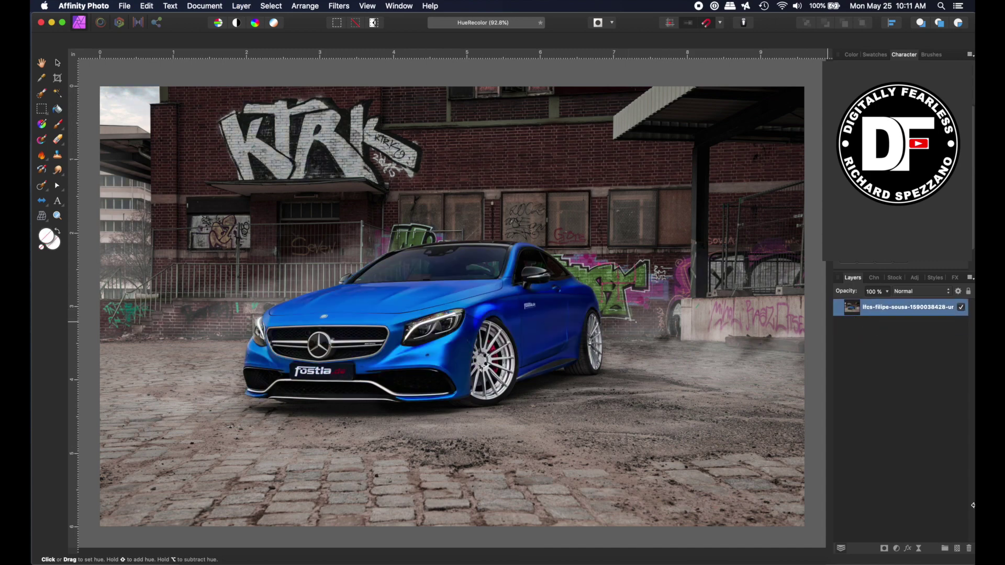
pyautogui.click(958, 550)
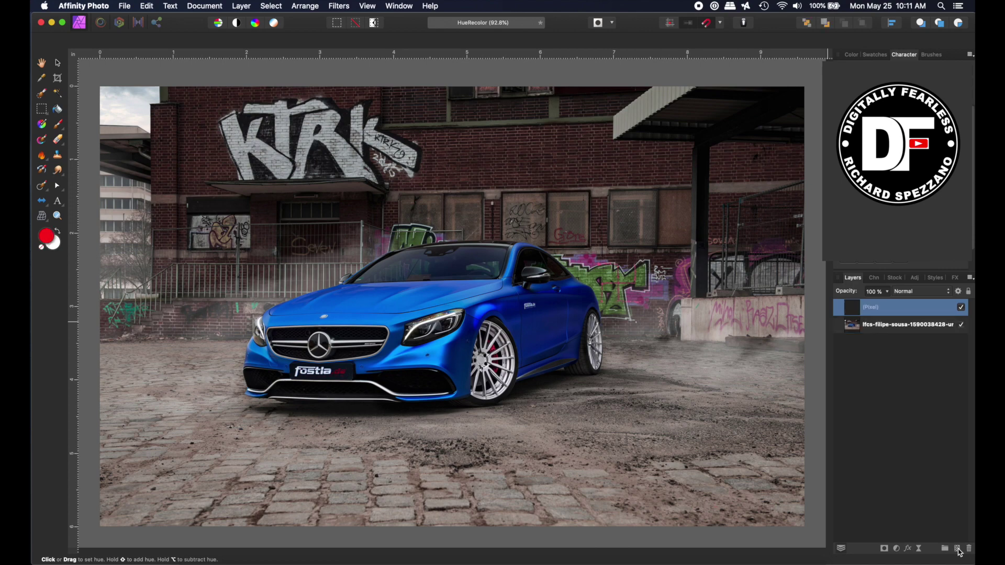
pyautogui.click(911, 290)
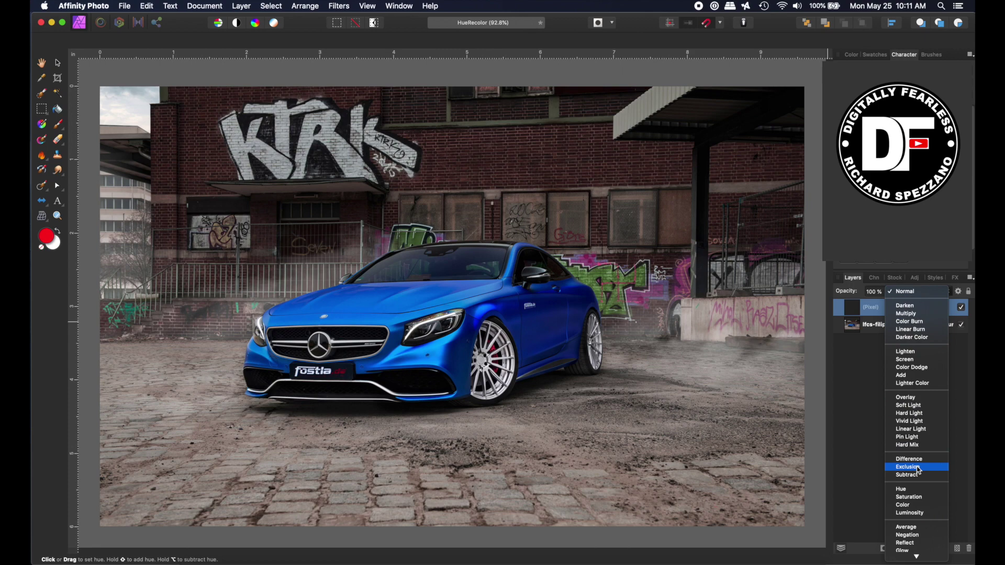
pyautogui.click(902, 489)
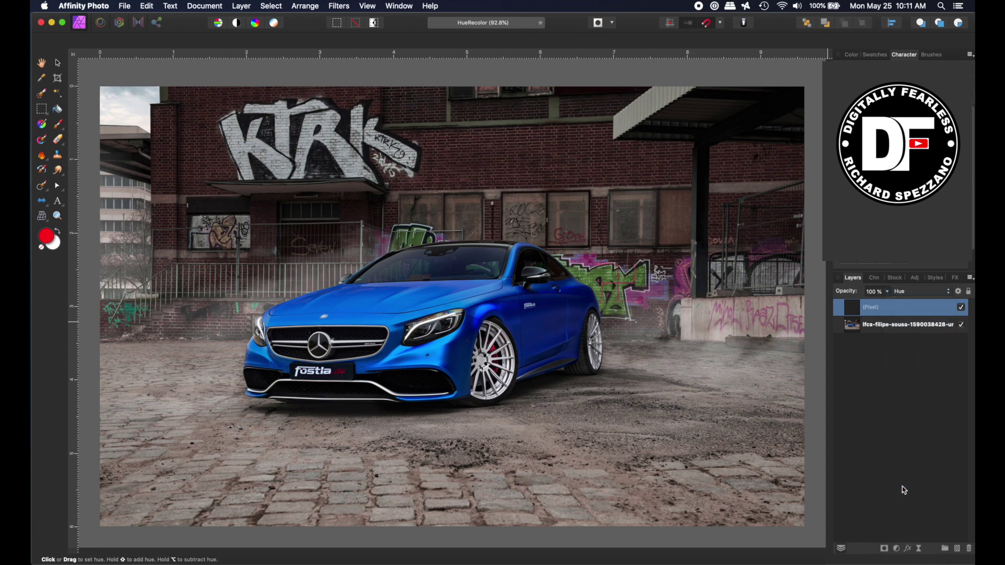
pyautogui.click(58, 124)
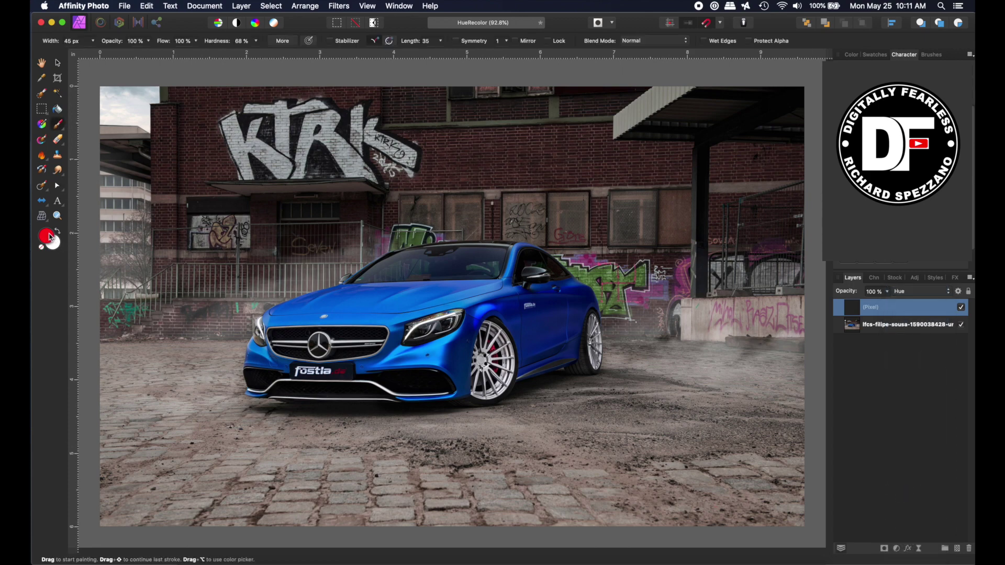
# With a larger brush, paint red over the hood and lower-left front corner, undoing stray strokes.
pyautogui.press(']')
pyautogui.press(']')
pyautogui.press(']')
pyautogui.press(']')
pyautogui.press(']')
pyautogui.press(']')
pyautogui.press(']')
pyautogui.press(']')
pyautogui.press(']')
pyautogui.press(']')
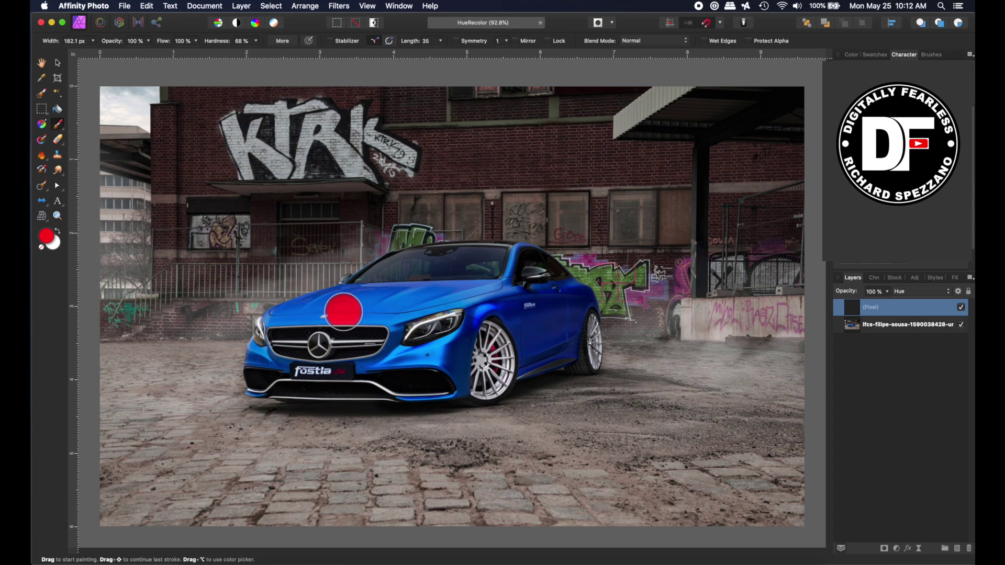
pyautogui.moveTo(343, 312)
pyautogui.mouseDown()
pyautogui.moveTo(306, 313)
pyautogui.moveTo(381, 312)
pyautogui.moveTo(463, 293)
pyautogui.moveTo(418, 317)
pyautogui.moveTo(400, 348)
pyautogui.moveTo(437, 364)
pyautogui.moveTo(440, 381)
pyautogui.moveTo(270, 382)
pyautogui.moveTo(381, 386)
pyautogui.mouseUp()
pyautogui.press('super+z')
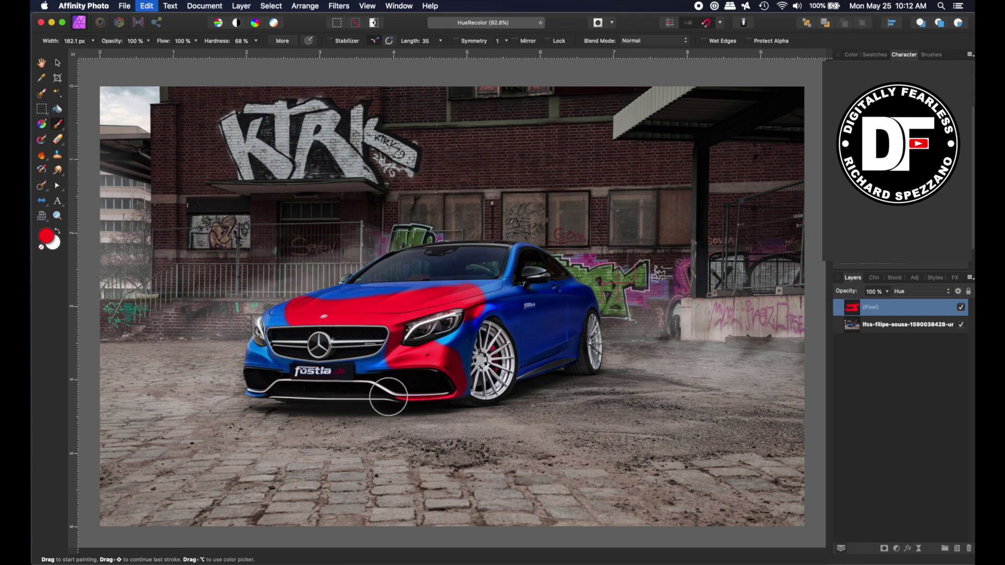
pyautogui.press('super+z')
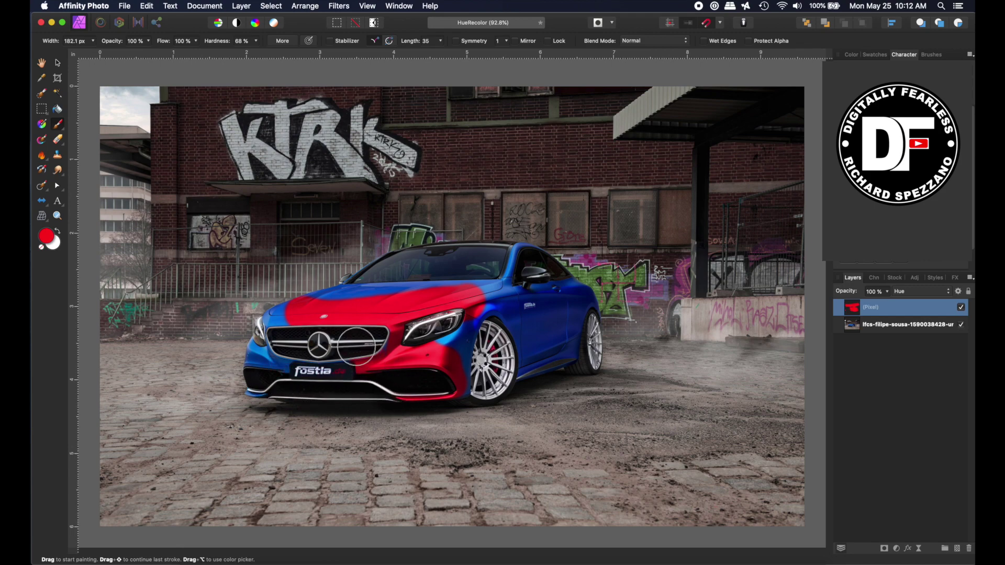
pyautogui.moveTo(309, 336)
pyautogui.mouseDown()
pyautogui.moveTo(272, 347)
pyautogui.moveTo(258, 384)
pyautogui.moveTo(263, 336)
pyautogui.moveTo(329, 301)
pyautogui.moveTo(196, 323)
pyautogui.moveTo(288, 300)
pyautogui.moveTo(534, 295)
pyautogui.moveTo(492, 310)
pyautogui.moveTo(463, 343)
pyautogui.moveTo(470, 416)
pyautogui.moveTo(461, 394)
pyautogui.moveTo(474, 390)
pyautogui.moveTo(470, 449)
pyautogui.mouseUp()
# Zoom in and, with a smaller brush, paint behind the front wheel and the roof pillars red.
pyautogui.scroll(5, 329, 303)
pyautogui.press('[')
pyautogui.press('[')
pyautogui.press('[')
pyautogui.press('[')
pyautogui.press('[')
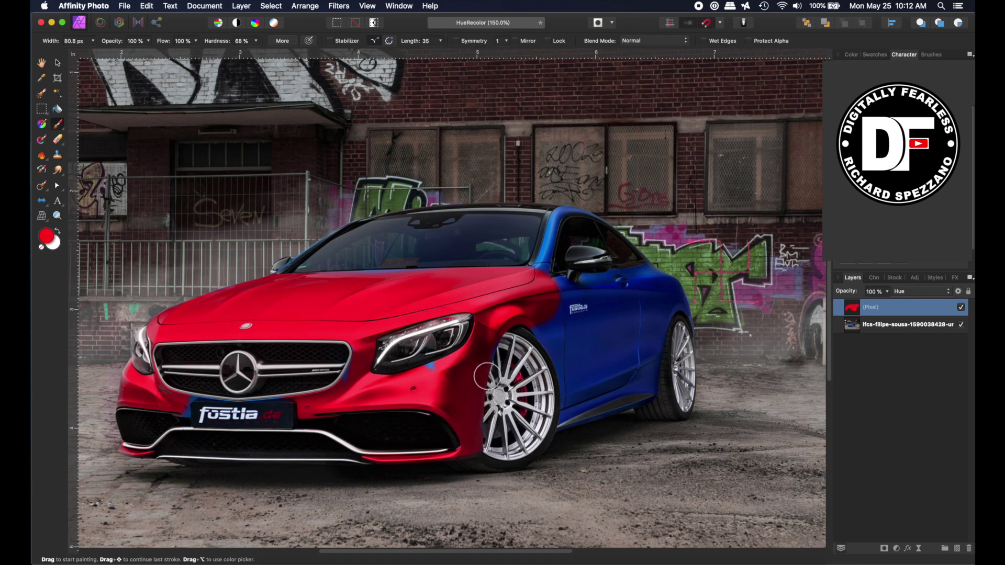
pyautogui.moveTo(504, 318)
pyautogui.mouseDown()
pyautogui.moveTo(544, 335)
pyautogui.moveTo(559, 412)
pyautogui.moveTo(643, 392)
pyautogui.moveTo(656, 329)
pyautogui.moveTo(676, 305)
pyautogui.moveTo(658, 288)
pyautogui.moveTo(590, 317)
pyautogui.moveTo(541, 320)
pyautogui.moveTo(625, 292)
pyautogui.moveTo(528, 295)
pyautogui.moveTo(631, 277)
pyautogui.moveTo(573, 324)
pyautogui.moveTo(580, 313)
pyautogui.moveTo(622, 314)
pyautogui.moveTo(647, 276)
pyautogui.moveTo(669, 290)
pyautogui.moveTo(618, 361)
pyautogui.moveTo(624, 378)
pyautogui.moveTo(634, 372)
pyautogui.moveTo(581, 394)
pyautogui.moveTo(563, 340)
pyautogui.moveTo(640, 321)
pyautogui.moveTo(626, 307)
pyautogui.moveTo(600, 372)
pyautogui.moveTo(588, 353)
pyautogui.moveTo(593, 338)
pyautogui.moveTo(617, 347)
pyautogui.moveTo(614, 324)
pyautogui.moveTo(528, 233)
pyautogui.moveTo(535, 272)
pyautogui.moveTo(560, 222)
pyautogui.moveTo(583, 219)
pyautogui.moveTo(605, 236)
pyautogui.moveTo(558, 238)
pyautogui.mouseUp()
pyautogui.moveTo(319, 278)
pyautogui.mouseDown()
pyautogui.moveTo(289, 271)
pyautogui.moveTo(354, 234)
pyautogui.moveTo(423, 231)
pyautogui.mouseUp()
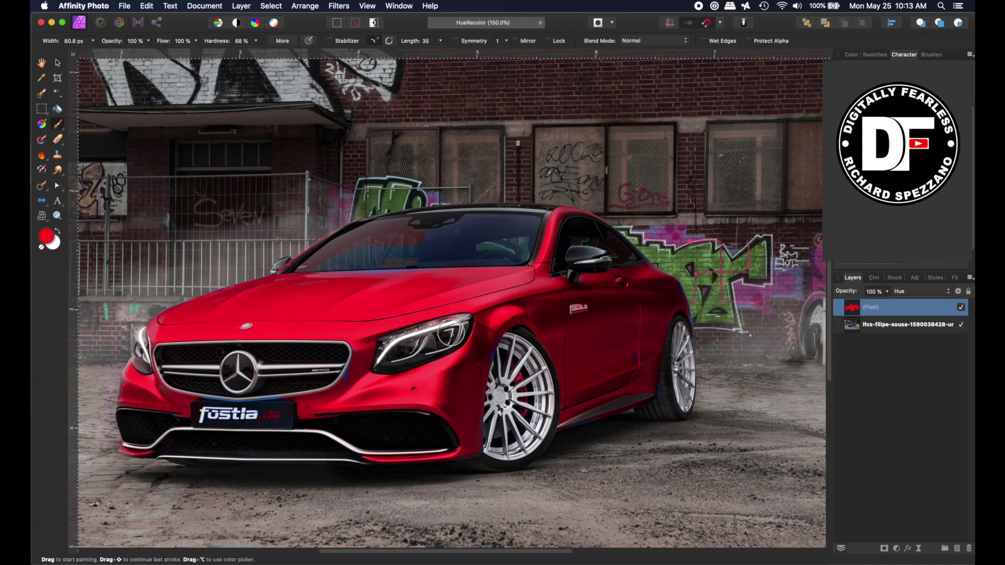
# Erase the red over the door decal with the Erase Brush, then resume the Paint Brush.
pyautogui.click(59, 141)
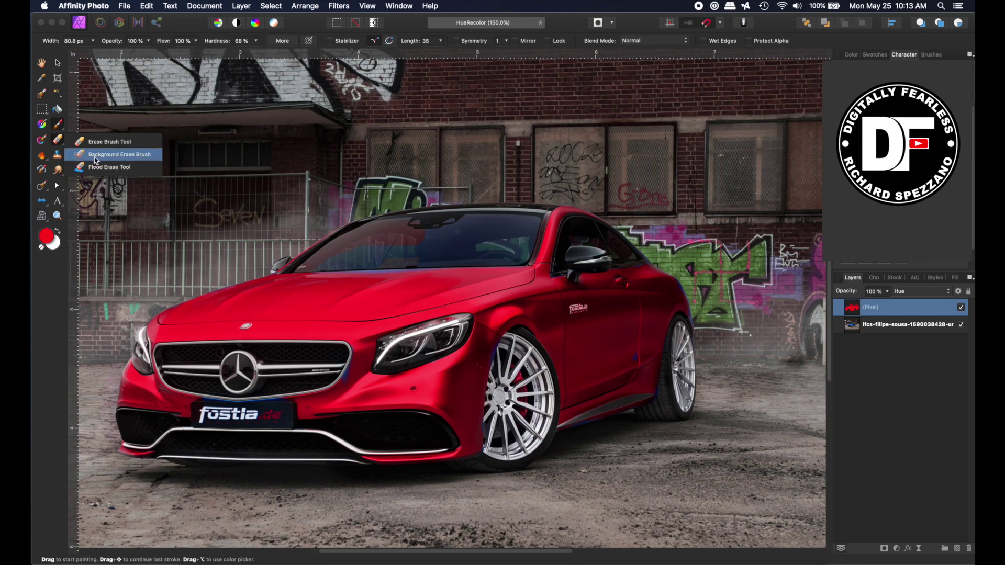
pyautogui.click(76, 143)
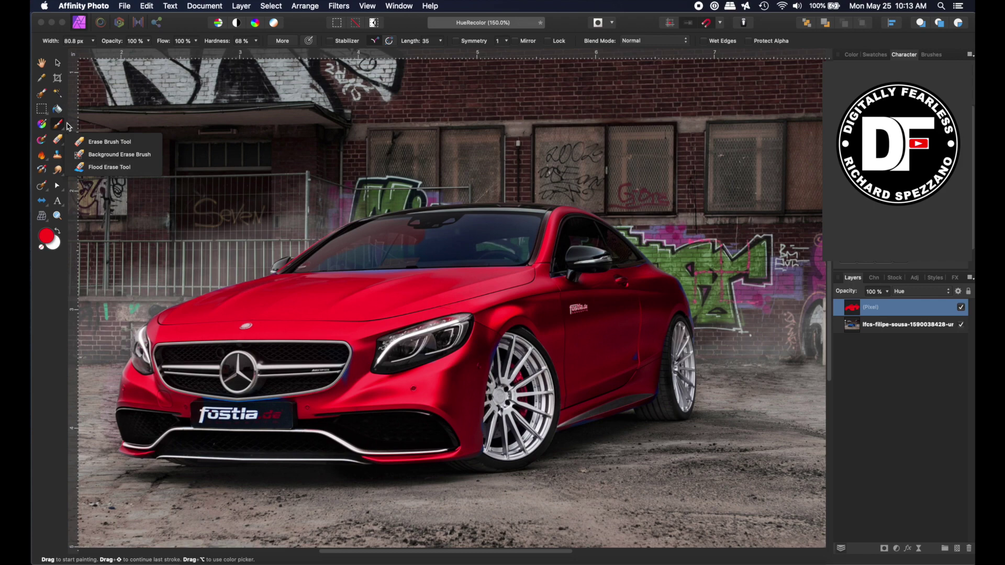
pyautogui.click(81, 142)
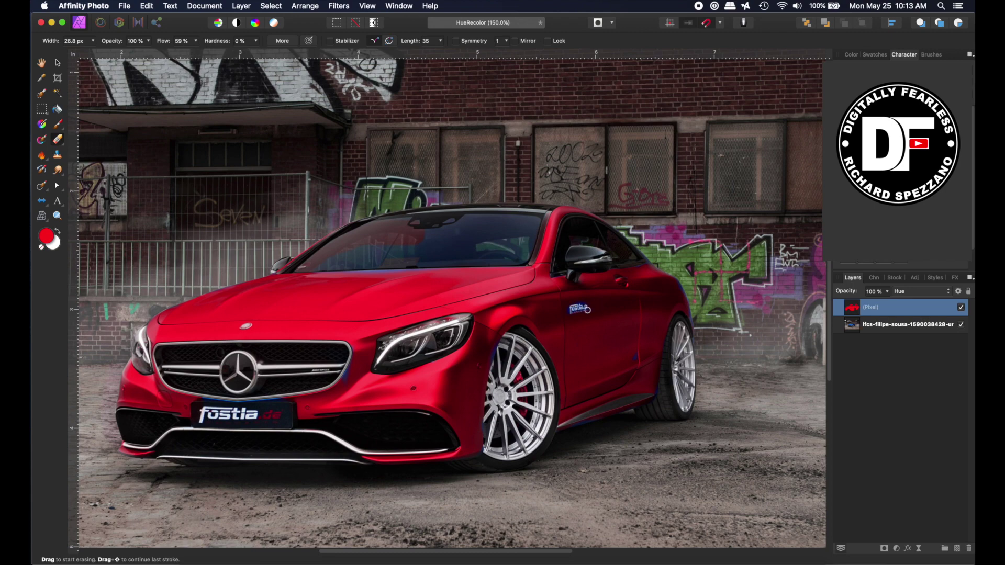
pyautogui.click(57, 126)
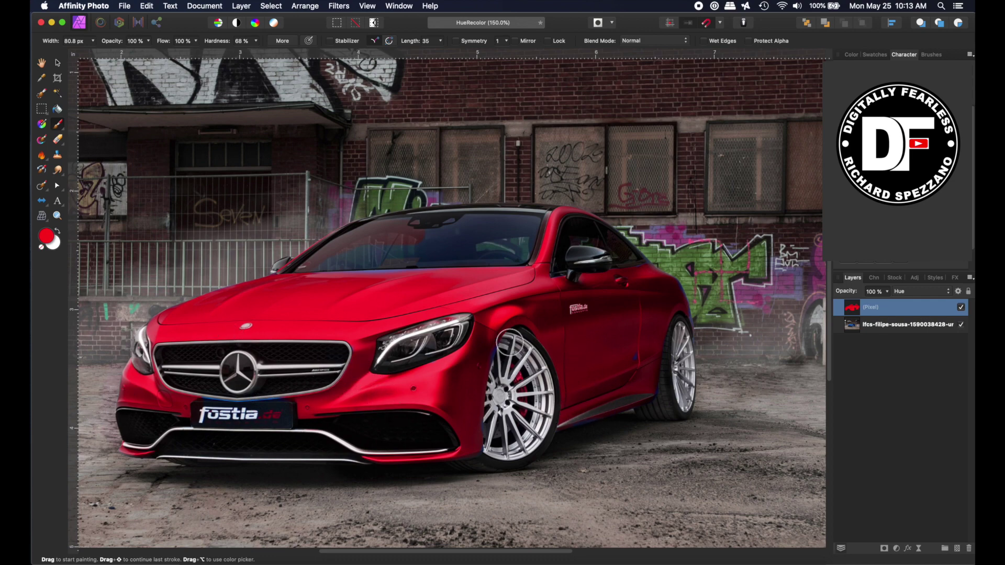
# Zoom to fit the whole image, showing the finished red coupe.
pyautogui.press('super+0')
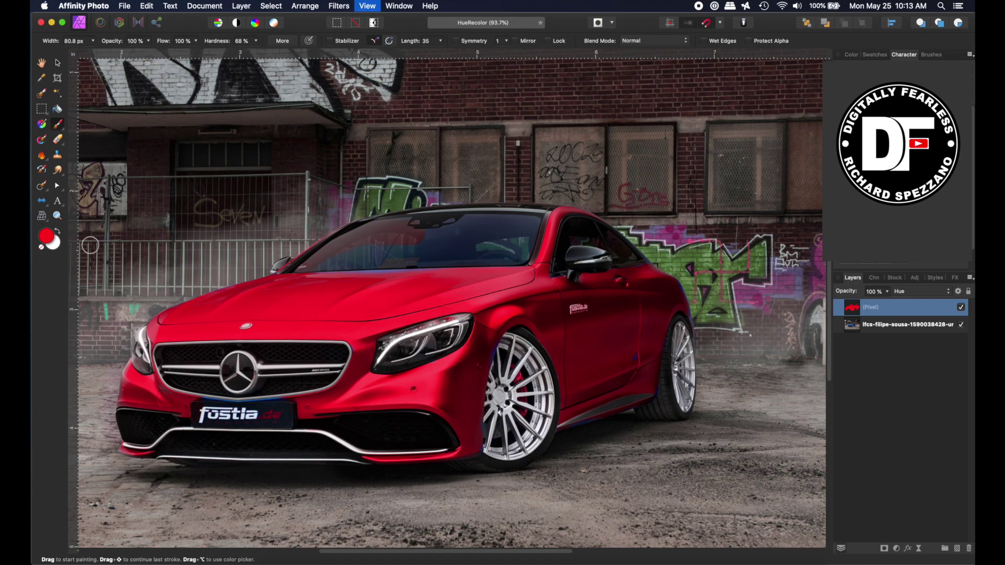